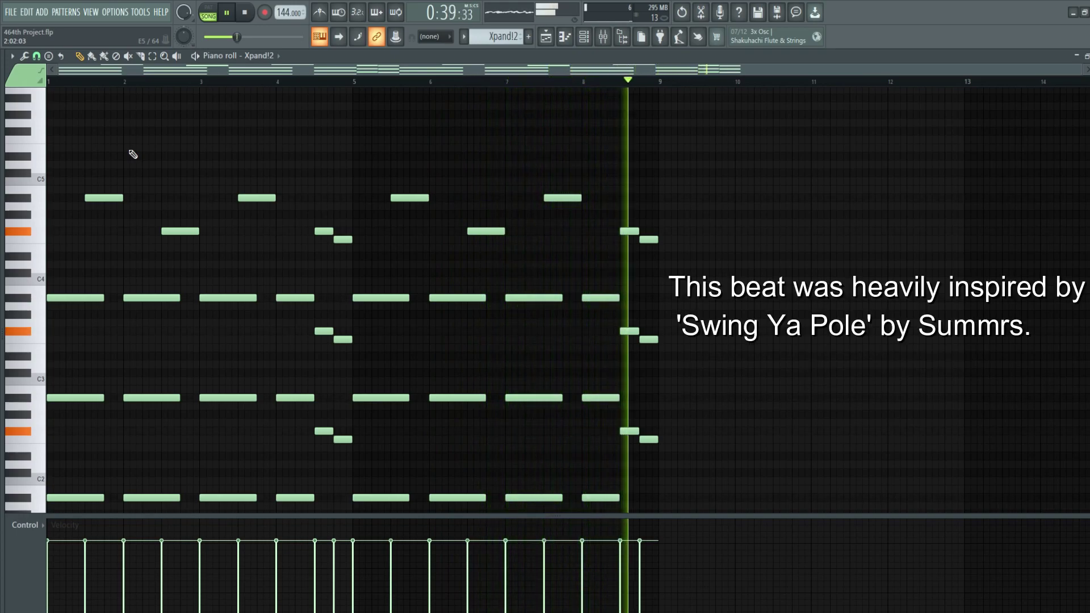
Open the first Xpand!2 channel's instrument and view its Lars Vegas preset in the Brass + Woodwind category.
left_click(585, 37)
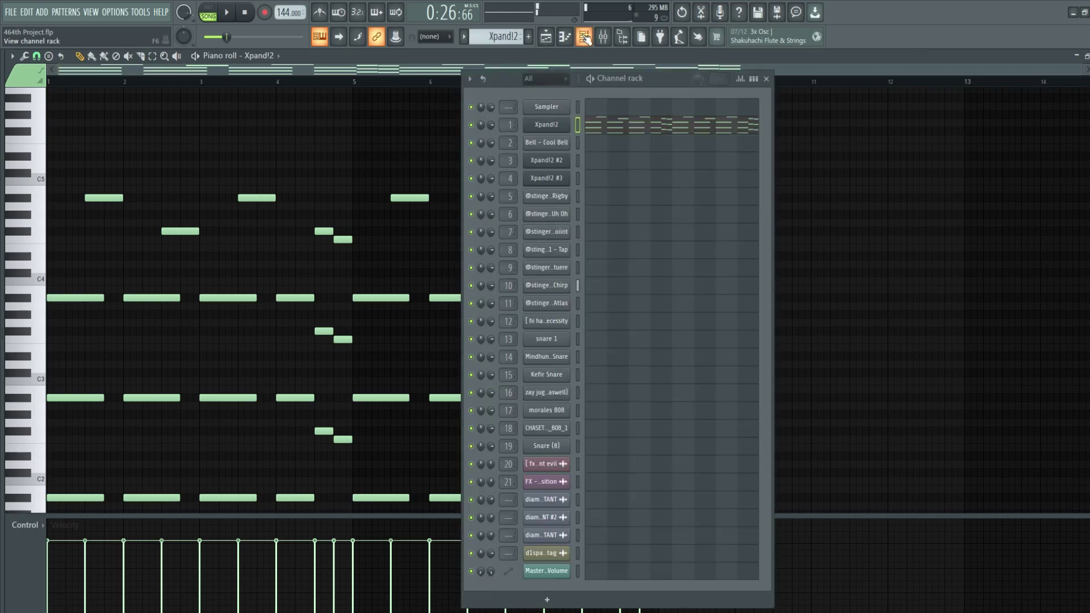
left_click(548, 126)
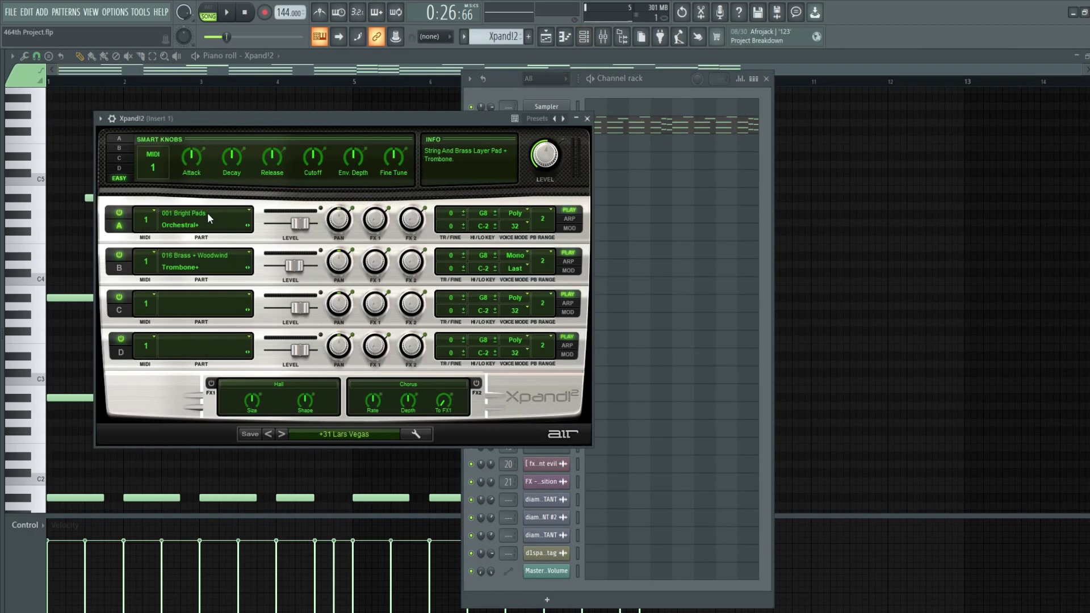
left_click(336, 434)
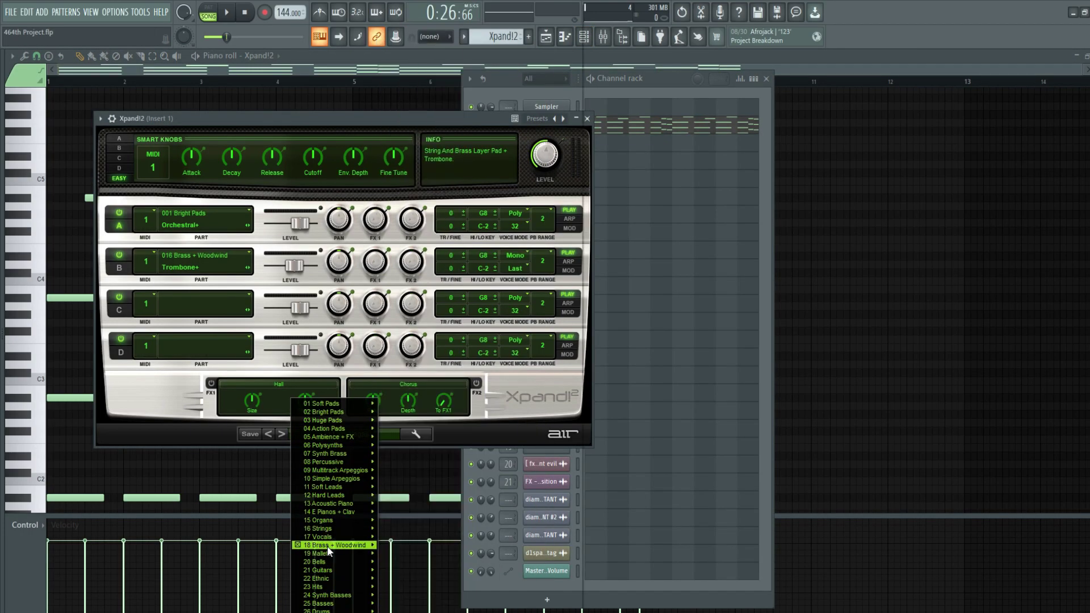
mouse_move(313, 548)
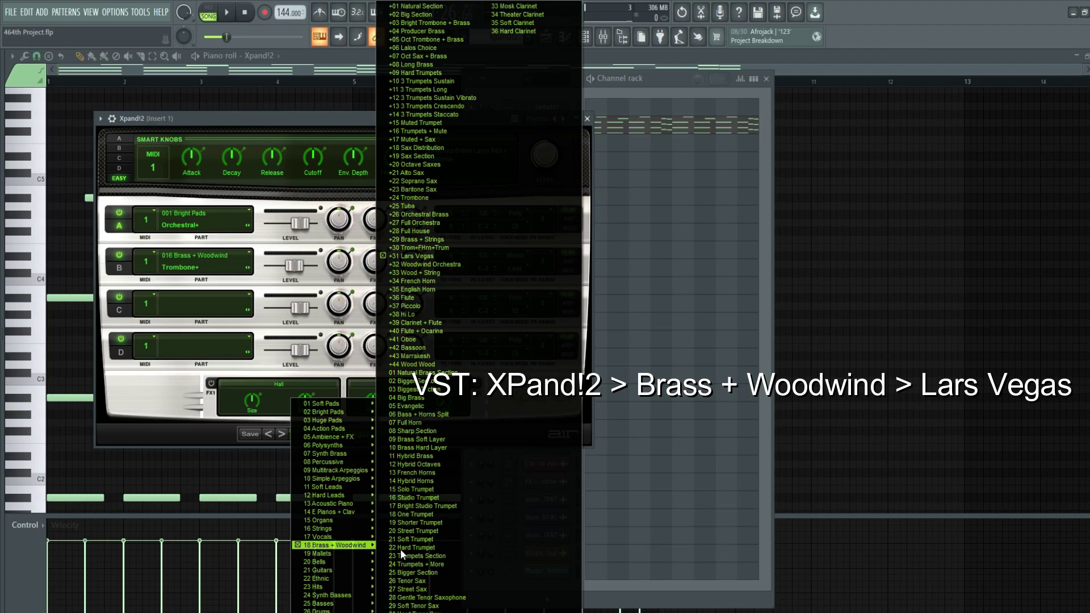
left_click(413, 256)
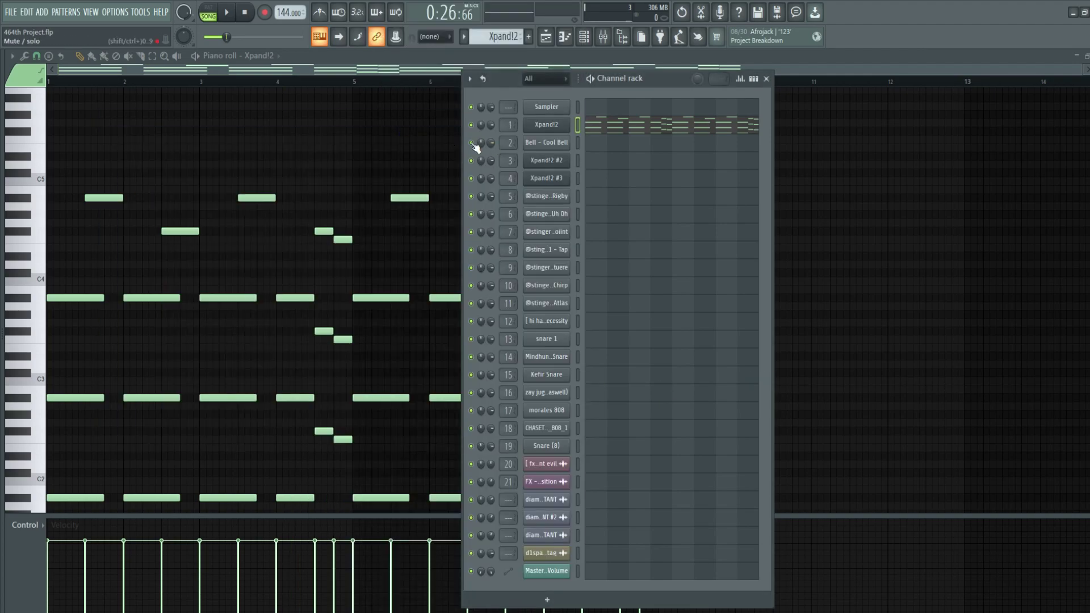
Solo the Bell - Cool Bell channel, open its pattern in the piano roll and play it.
right_click(472, 144)
left_click(546, 146)
key("F5")
left_click(348, 215)
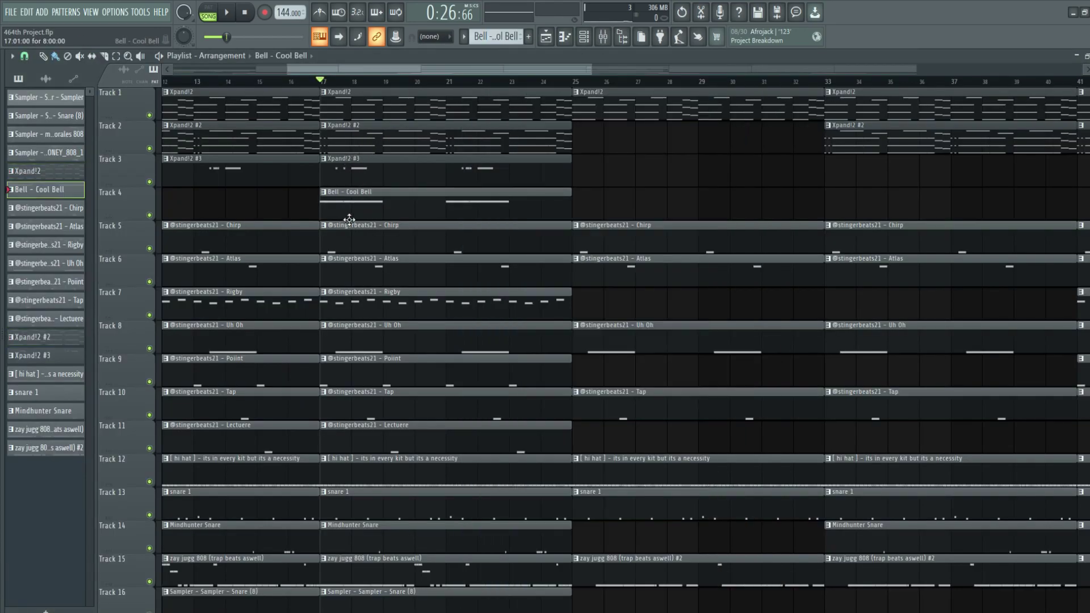
double_click(348, 214)
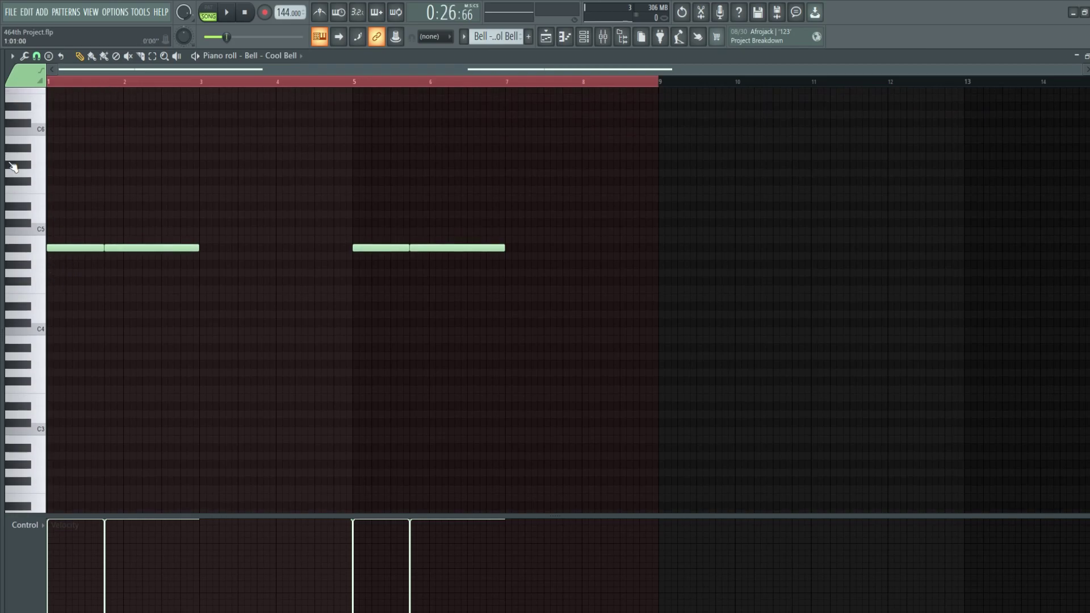
scroll(7, 159, "up", 2)
key("space")
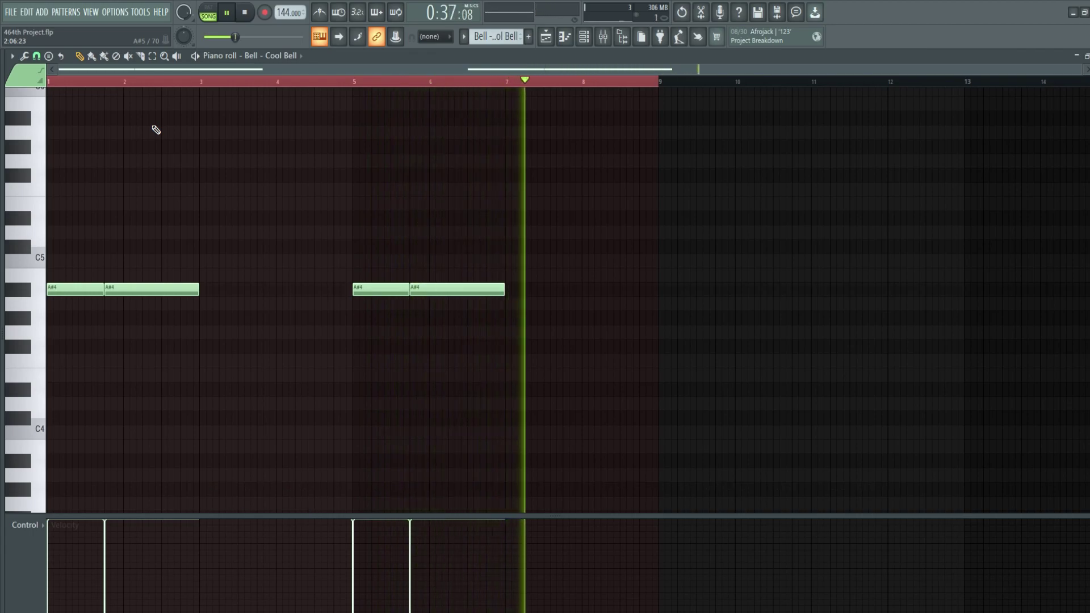
Solo the Xpand!2 #2 channel, open its pattern in the piano roll and play through the notes.
left_click(564, 40)
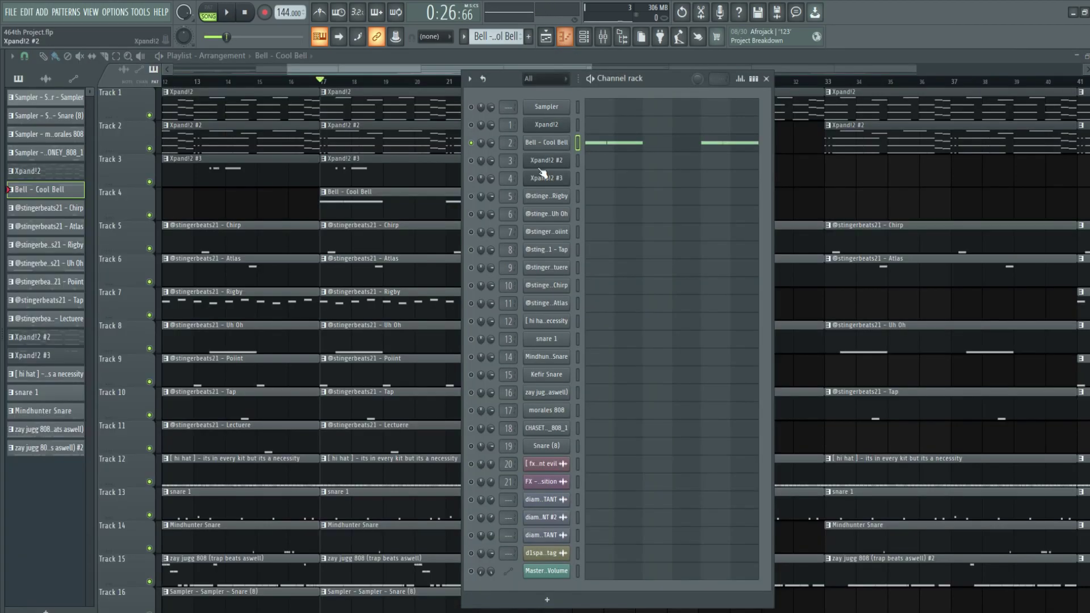
right_click(477, 165)
left_click(525, 168)
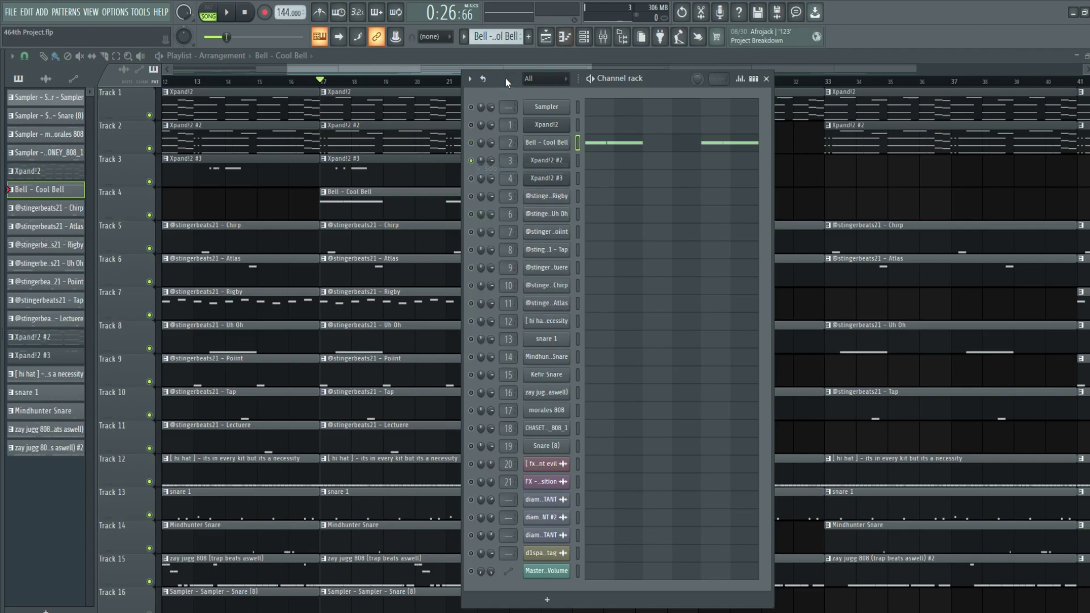
key("F6")
double_click(371, 135)
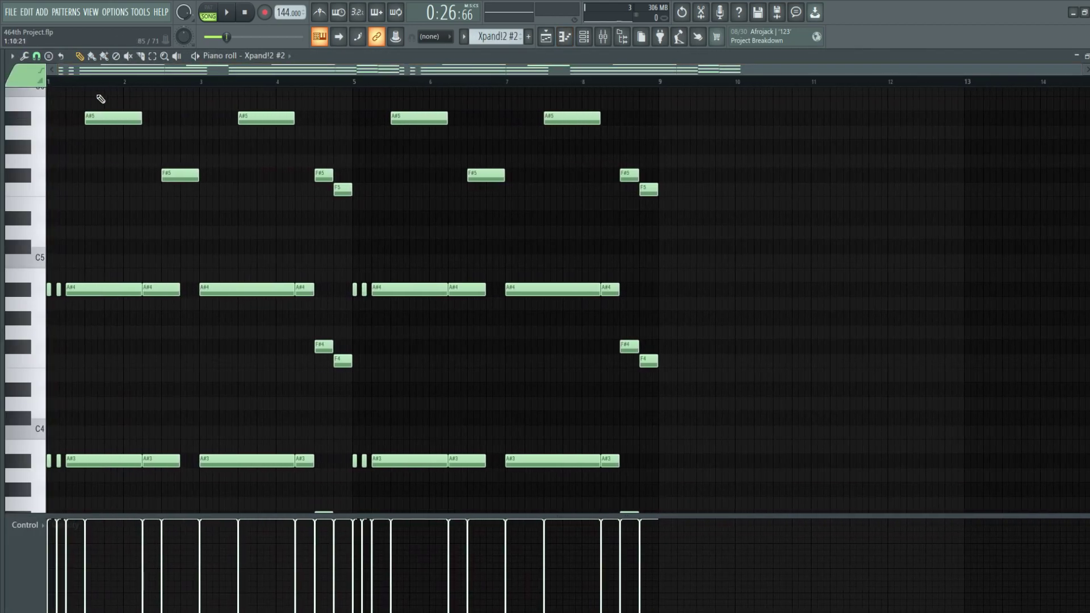
scroll(102, 230, "up", 1)
scroll(36, 282, "down", 2)
scroll(73, 270, "down", 1)
scroll(75, 274, "down", 1)
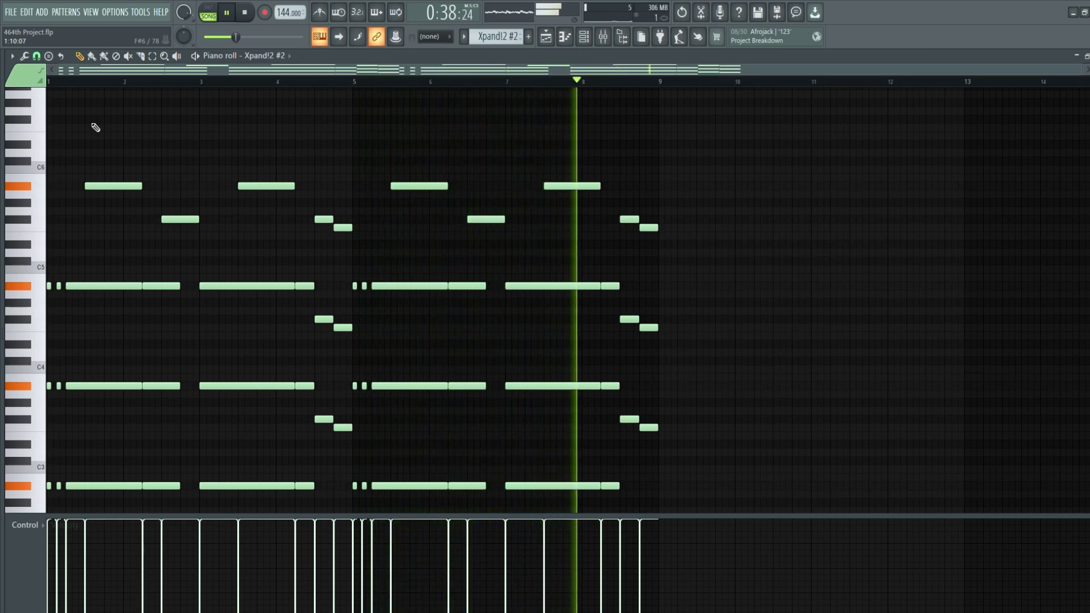
key("space")
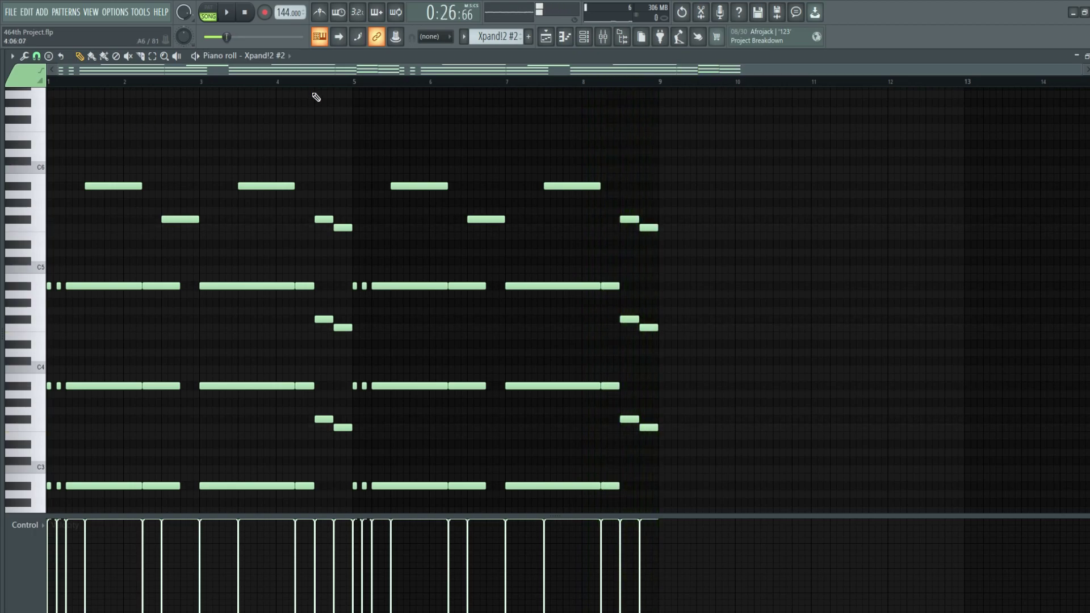
Open the Xpand!2 #2 instrument and view its Producer Brass preset in the Brass + Woodwind category.
left_click(584, 38)
left_click(540, 162)
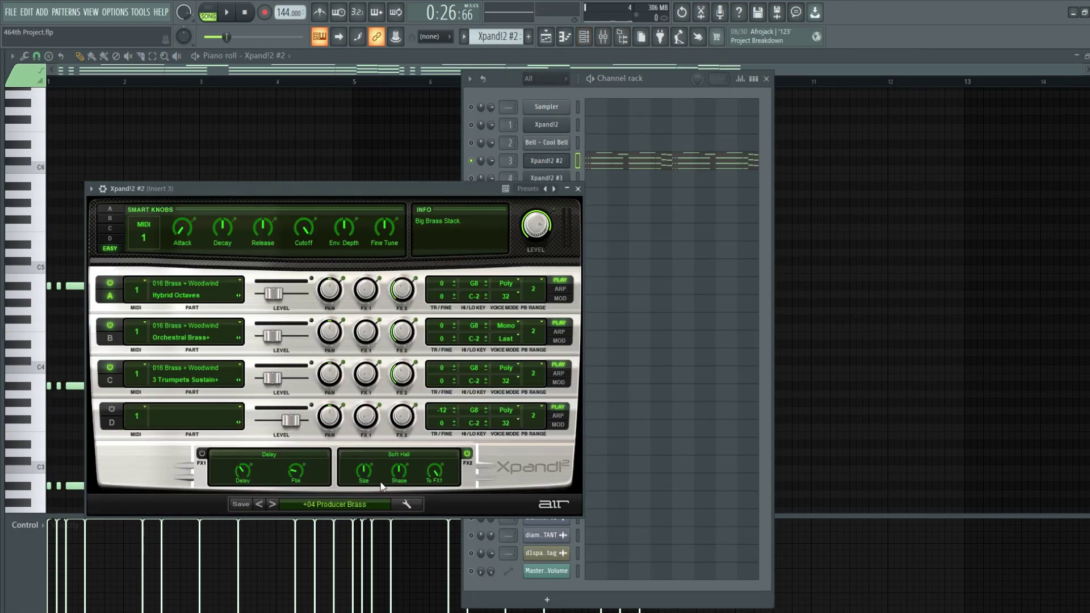
left_click(341, 505)
mouse_move(319, 547)
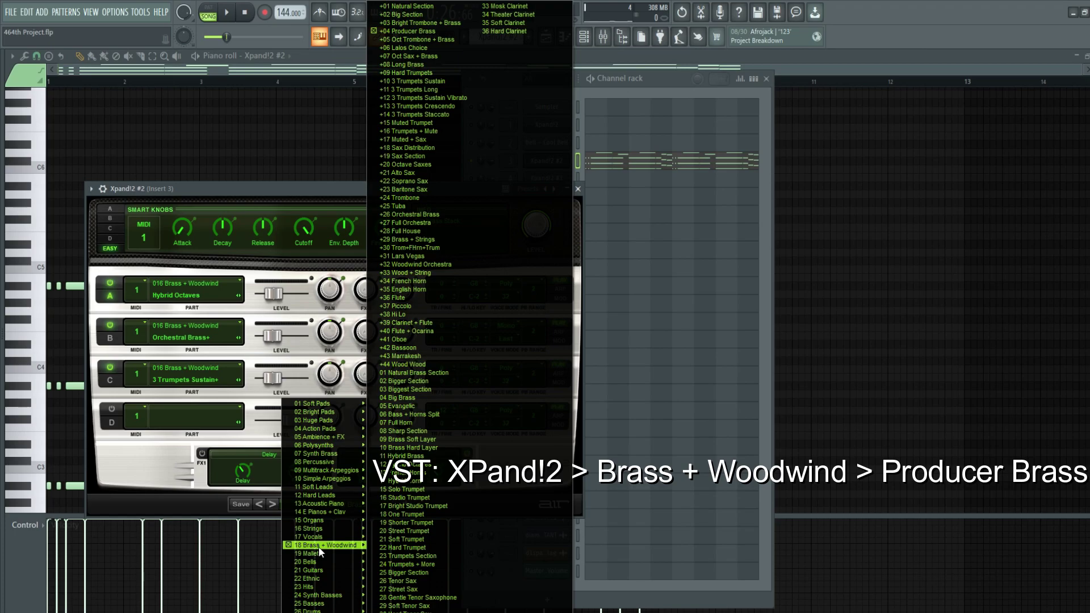
left_click(414, 40)
key("Escape")
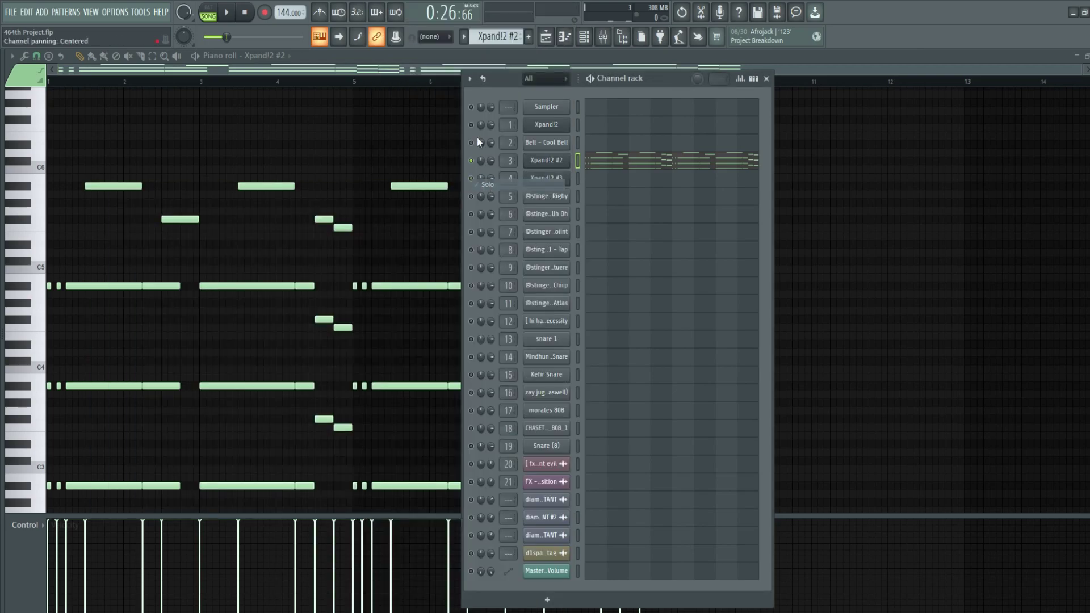
Open the Xpand!2 #3 pattern from the playlist in the piano roll and play it through.
key("F5")
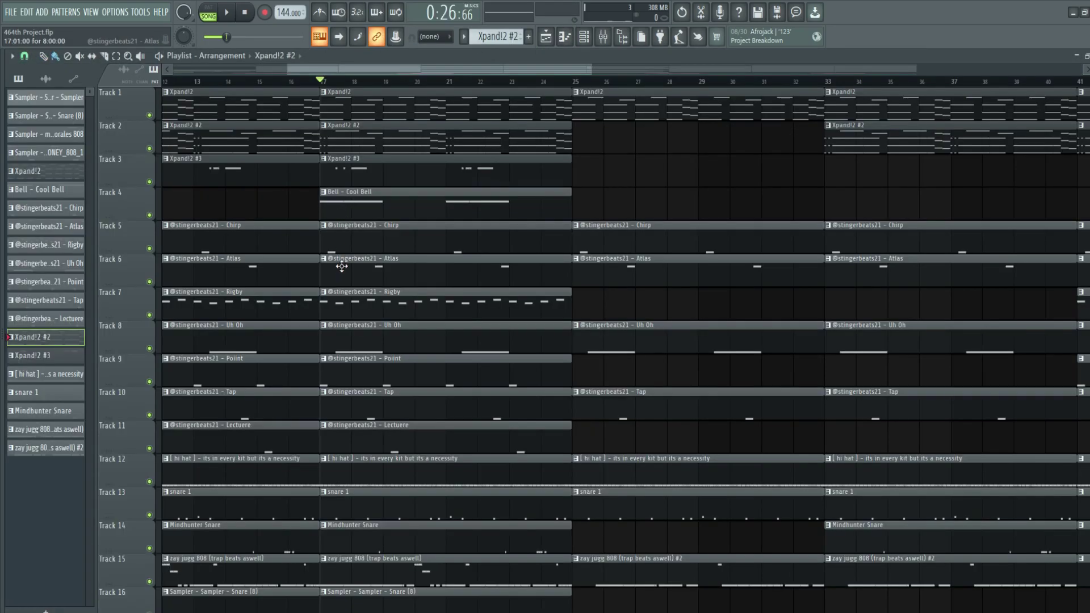
double_click(358, 174)
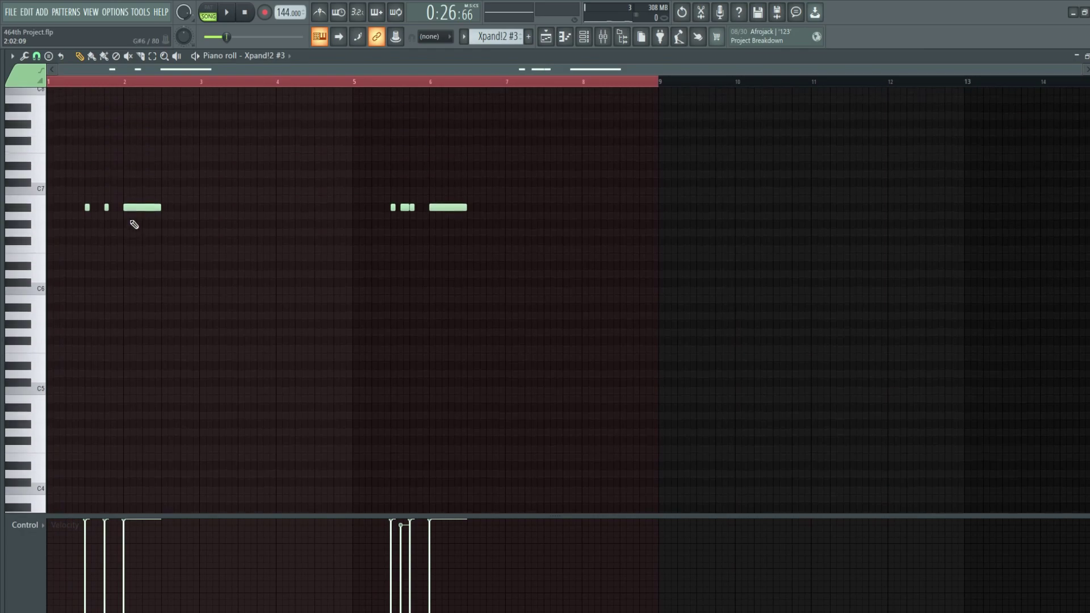
key("space")
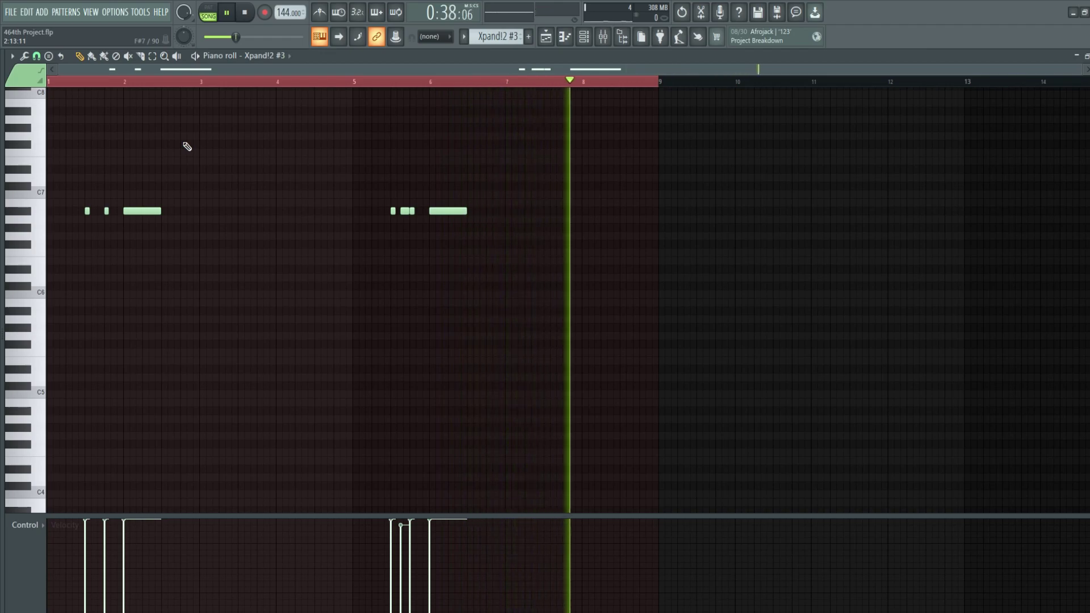
key("space")
Open the Xpand!2 #3 instrument and view its Bright Trombone + Brass preset in the Brass + Woodwind category.
left_click(584, 37)
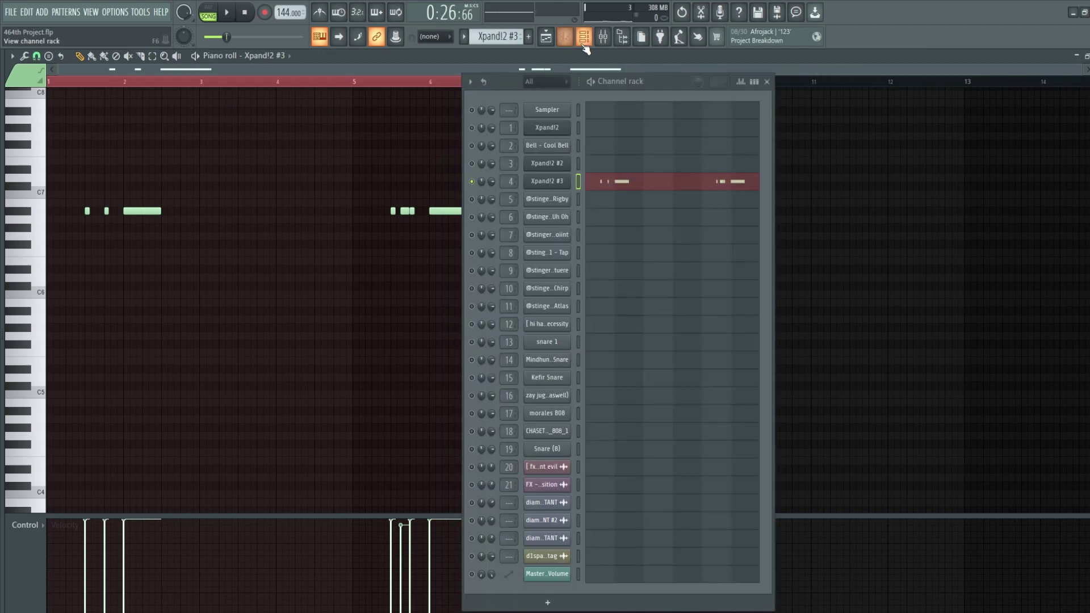
left_click(536, 188)
left_click(345, 519)
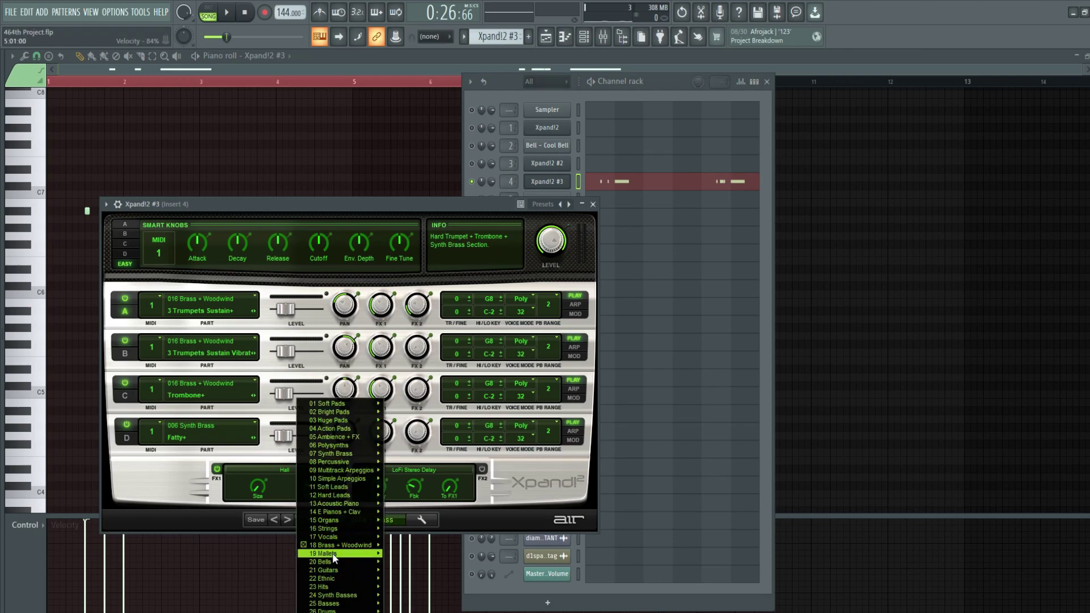
mouse_move(333, 547)
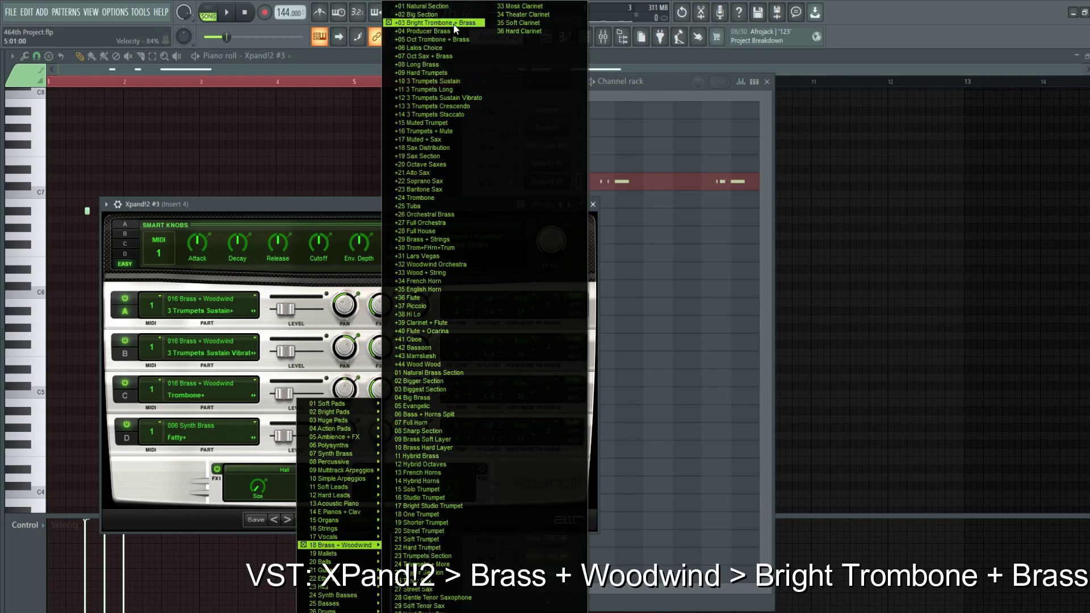
left_click(432, 82)
left_click(547, 182)
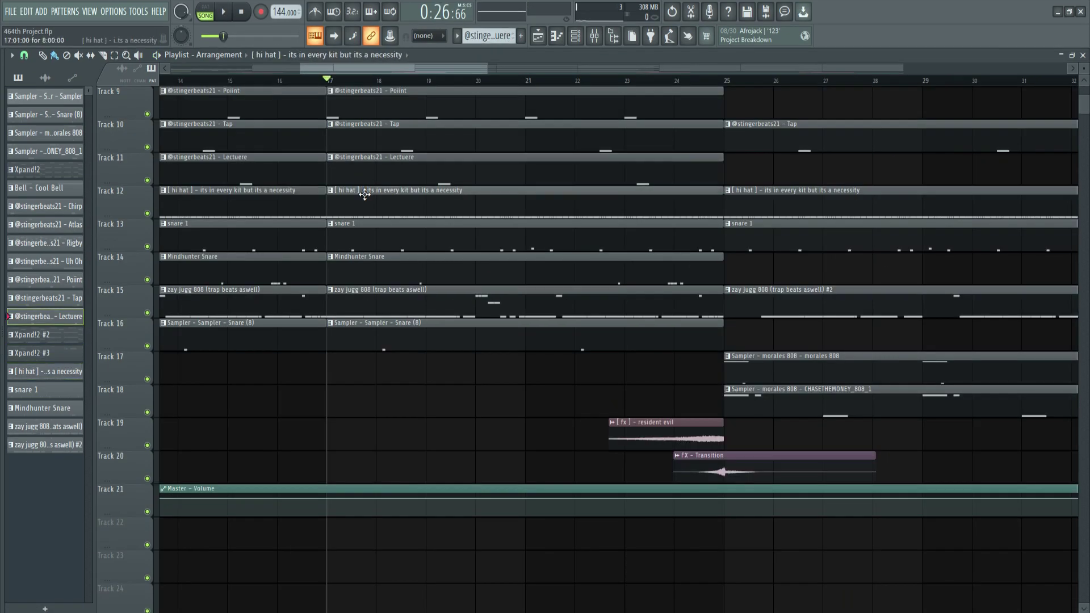
Open the hi hat pattern on Track 12 in the piano roll and play it.
double_click(365, 194)
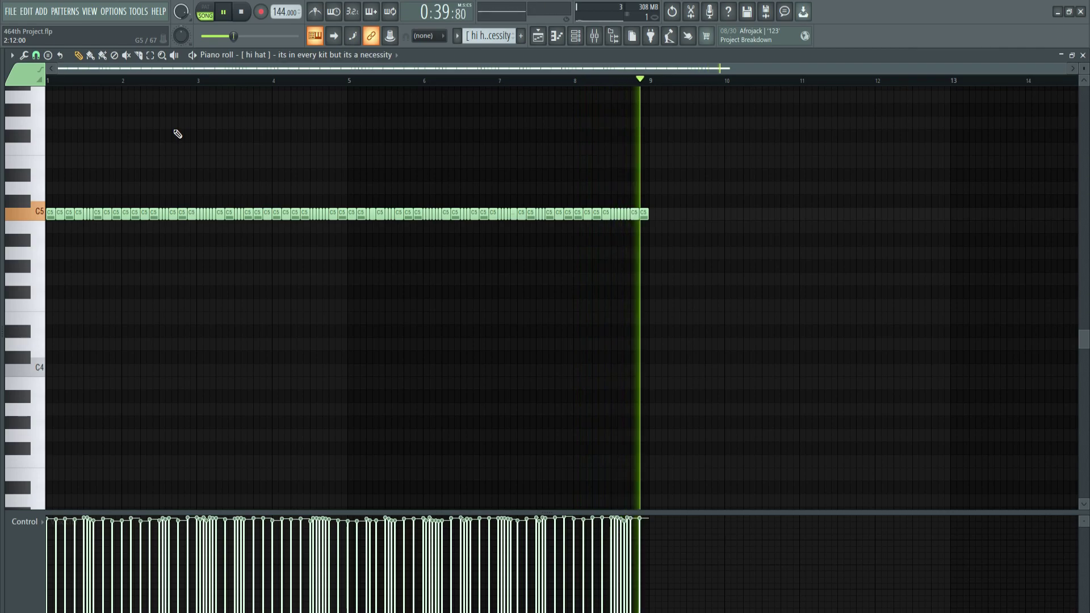
Solo the snare 1 channel, open its pattern from Track 13 in the piano roll and play it.
left_click(575, 36)
right_click(471, 341)
key("Escape")
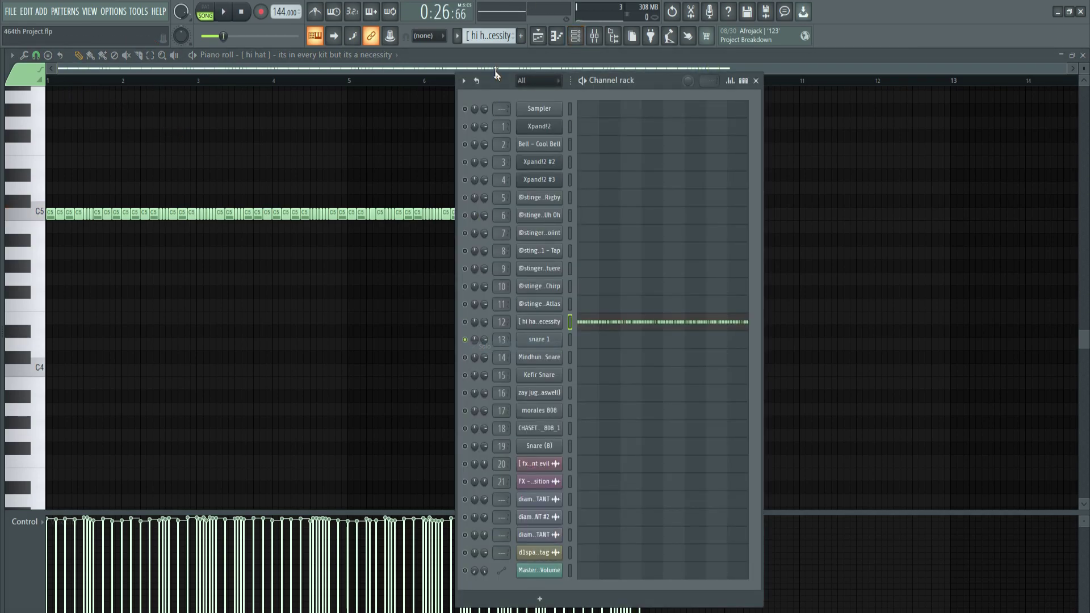
key("Escape")
key("Escape")
double_click(383, 246)
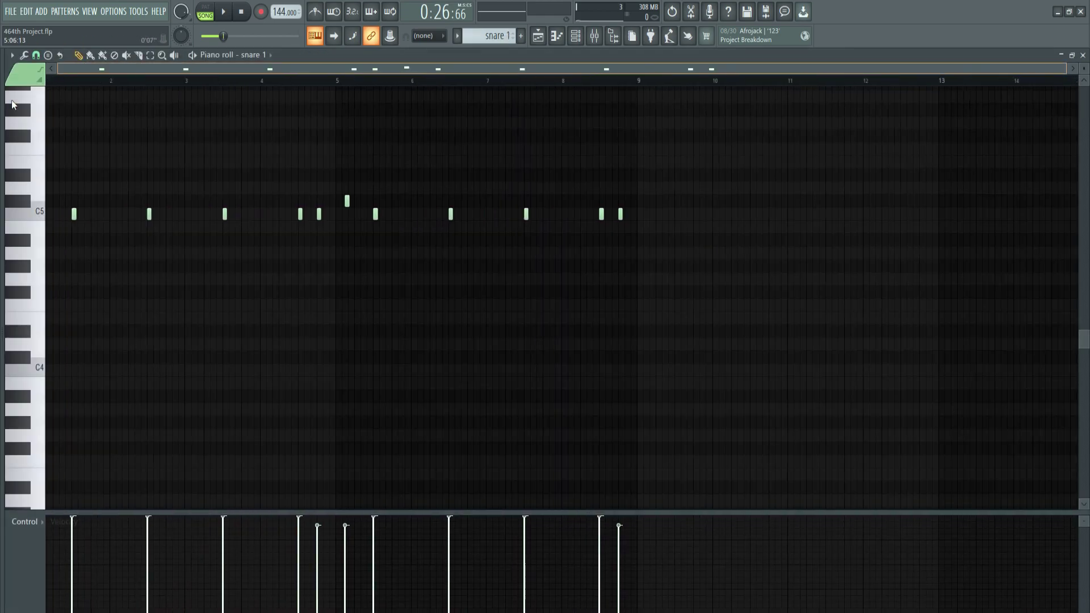
key("space")
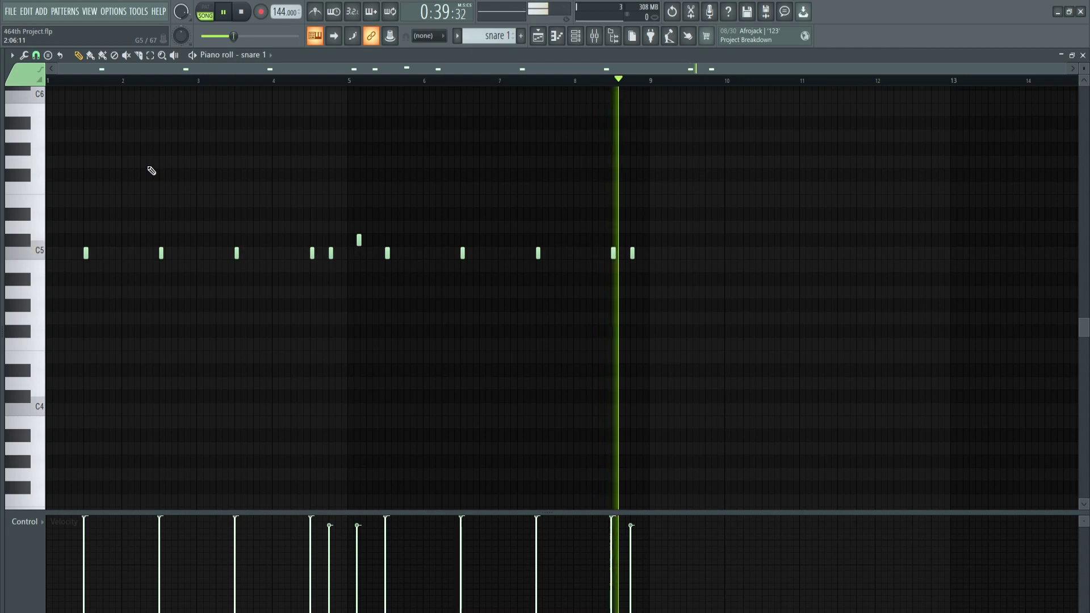
Solo the Mindhunter Snare channel and play its Track 14 pattern in the piano roll.
left_click(575, 38)
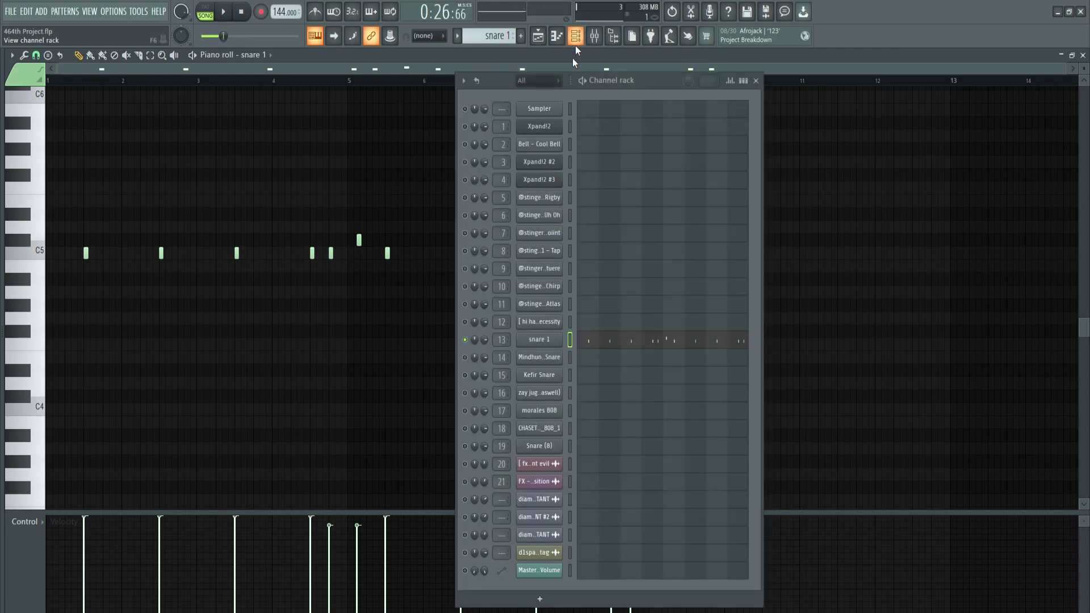
left_click(465, 358)
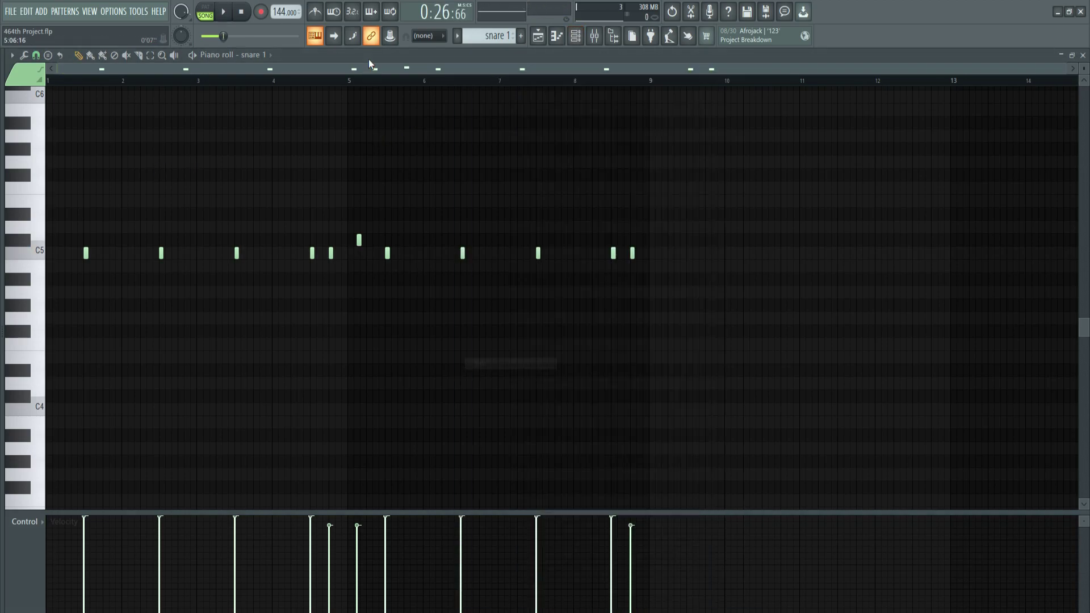
key("F5")
double_click(369, 267)
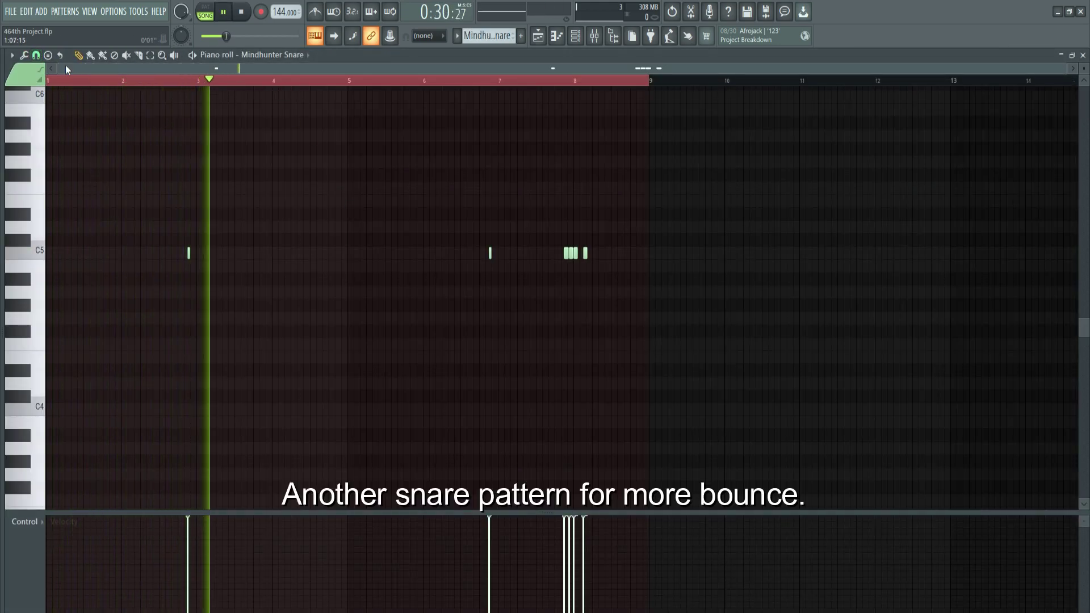
left_click(36, 55)
left_click(53, 190)
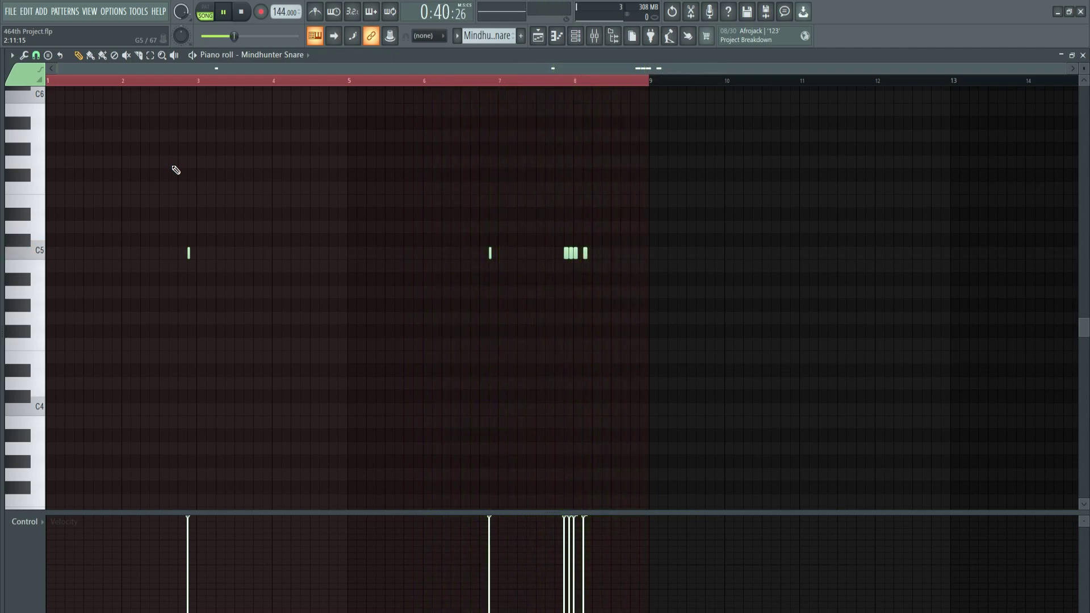
Solo the zay jugg 808 channel, open its Track 15 pattern in the piano roll and play it through.
left_click(575, 38)
right_click(465, 393)
left_click(487, 402)
left_click(414, 58)
key("F5")
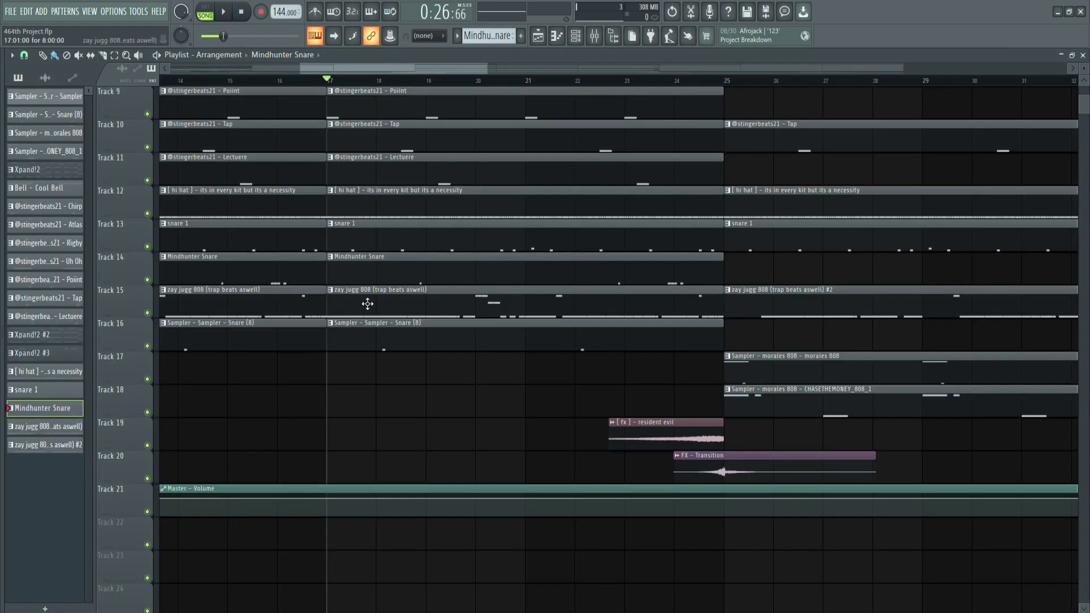
double_click(368, 304)
scroll(142, 161, "up", 3)
key("space")
scroll(143, 163, "up", 3)
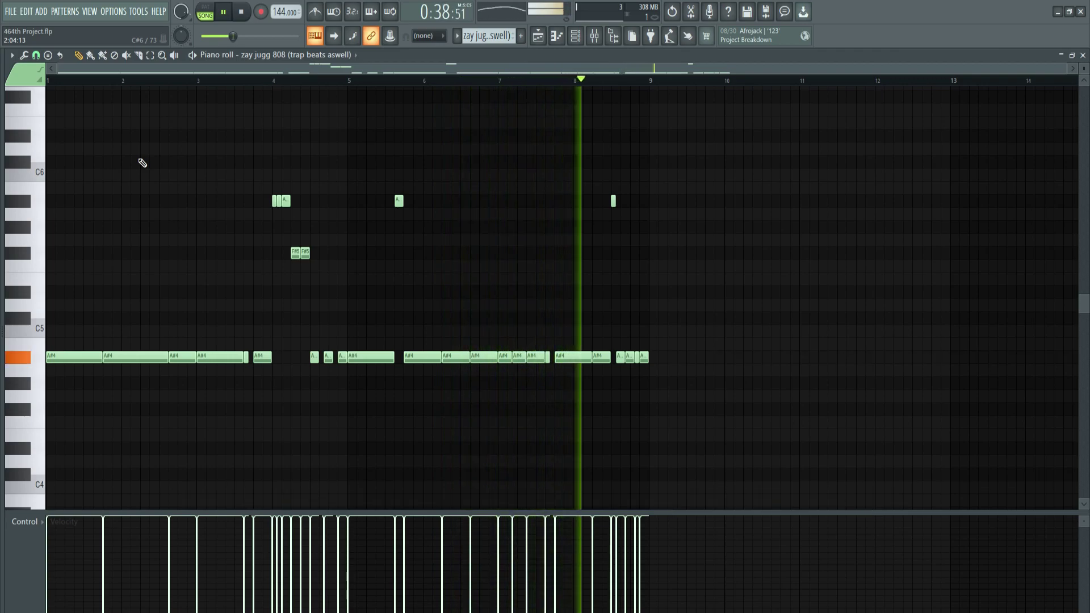
key("space")
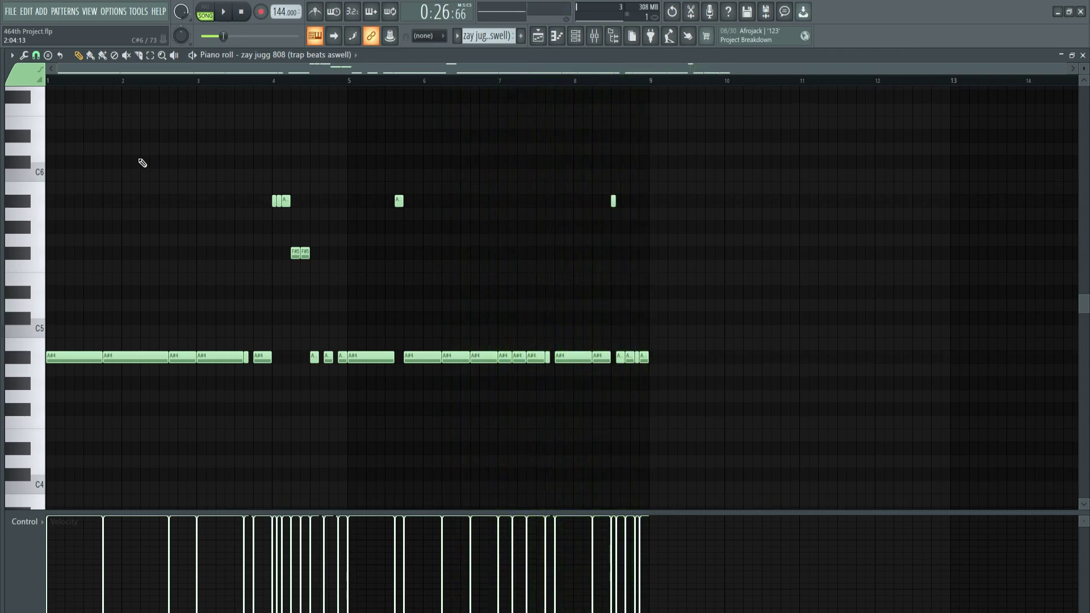
Inspect the Fruity soft clipper effect on the 808's mixer track, Insert 16.
left_click(594, 38)
left_click(1045, 414)
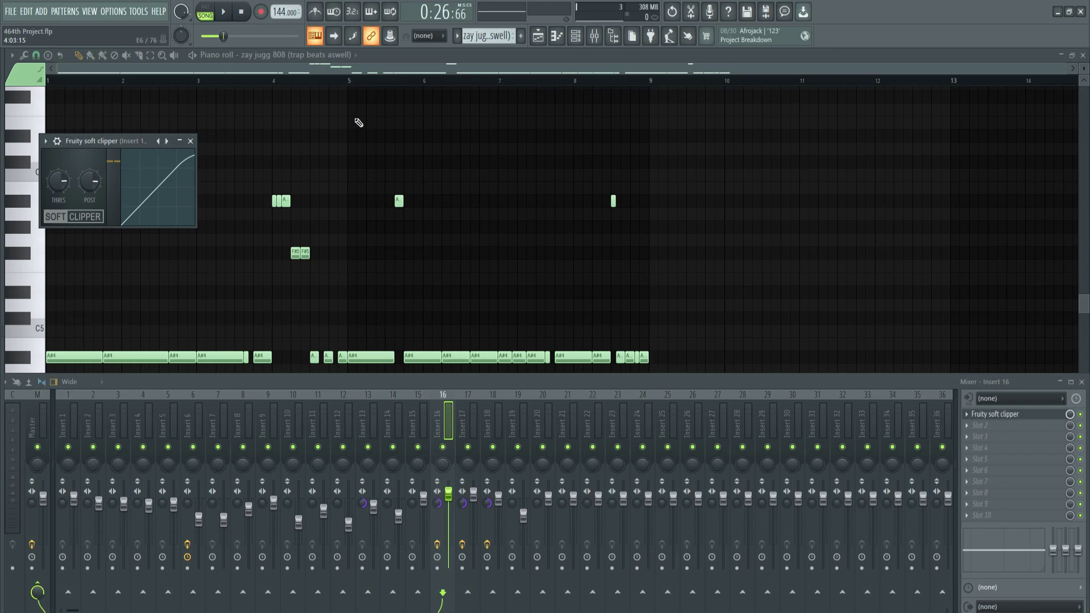
Solo the Snare (8) channel, open its pattern in the piano roll and play it.
left_click(576, 36)
right_click(466, 448)
left_click(479, 406)
left_click(410, 57)
key("Escape")
key("F7")
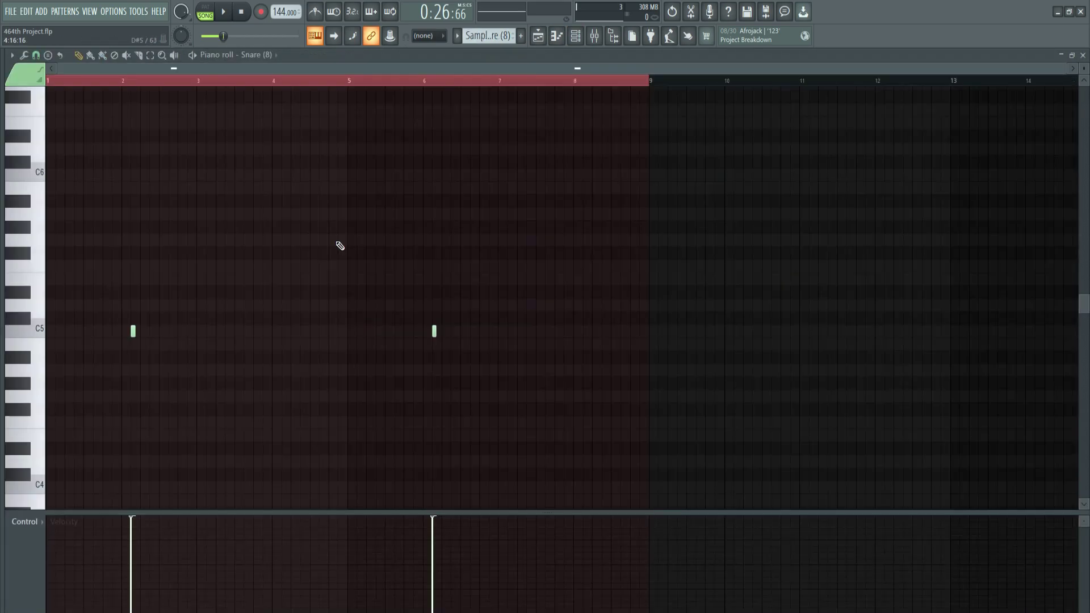
key("space")
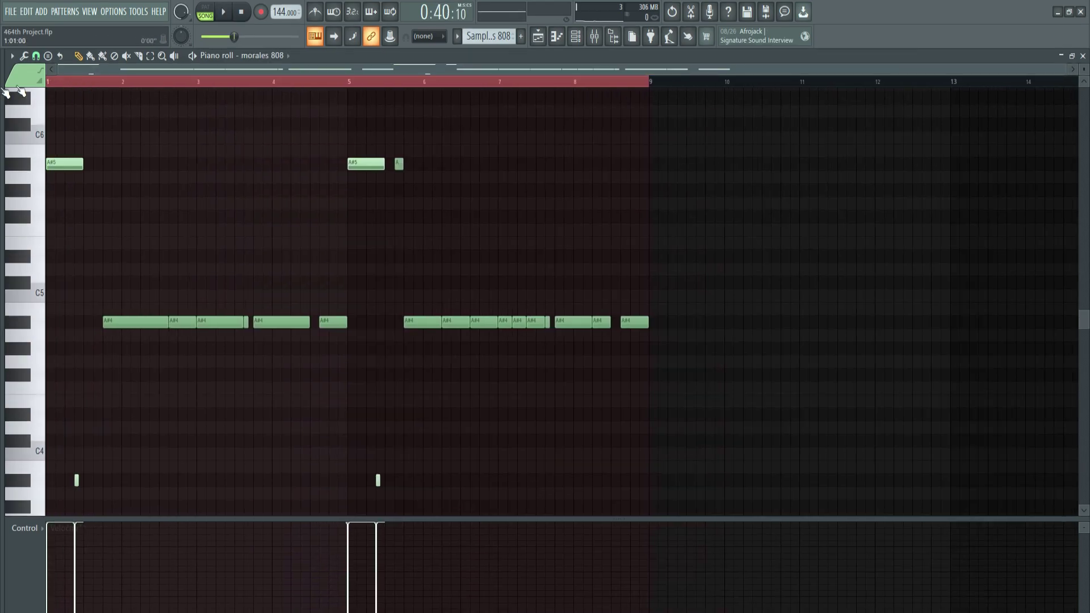
Play the morales 808 pattern in the piano roll and stop playback.
key("space")
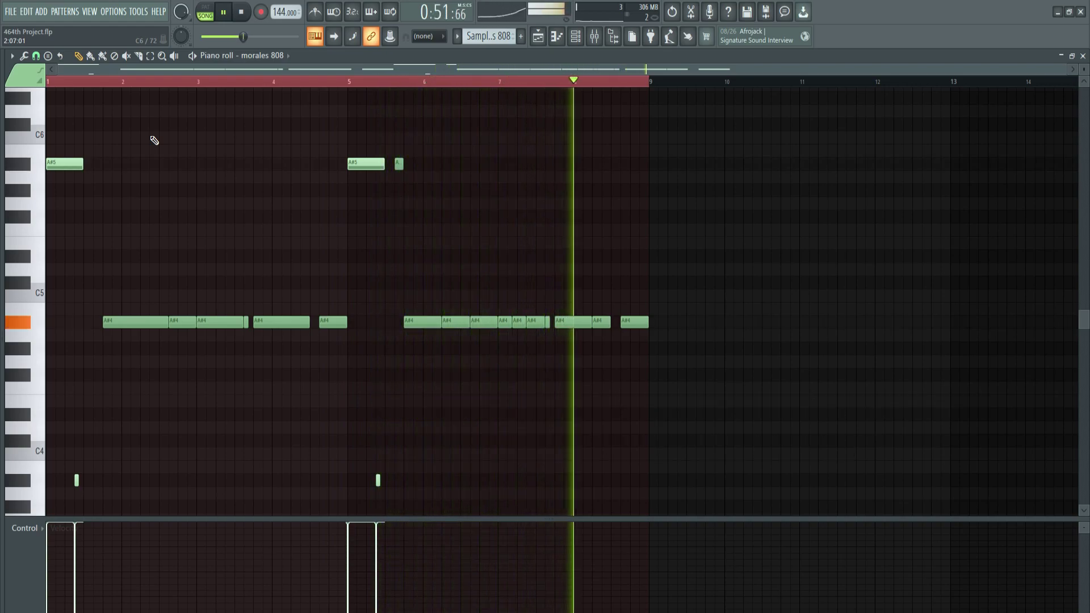
key("space")
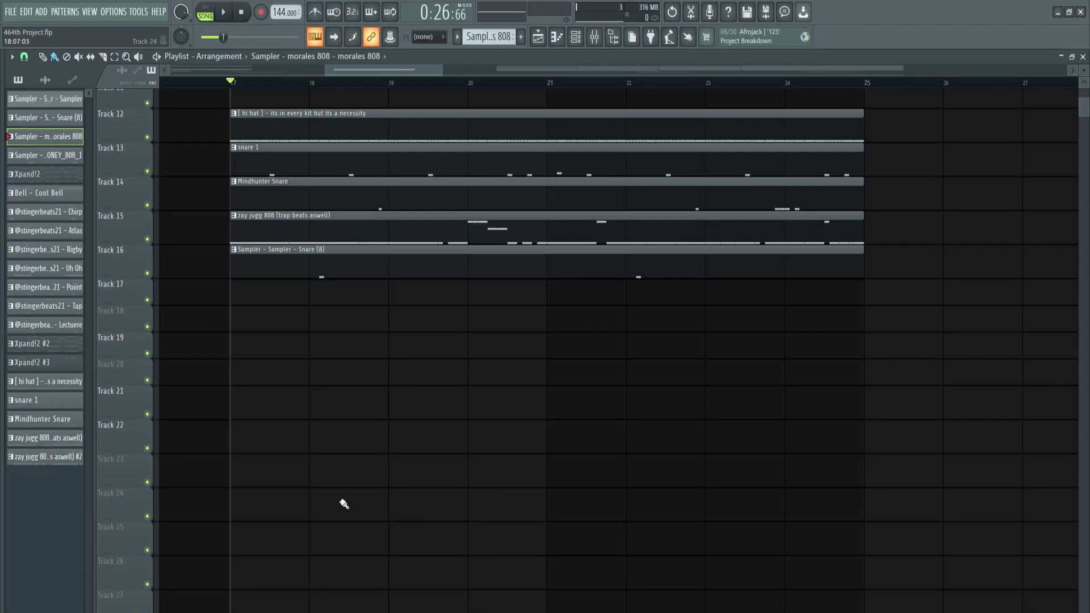
Play the hi hat, snare and 808 tracks together in the playlist from bar 17.
key("space")
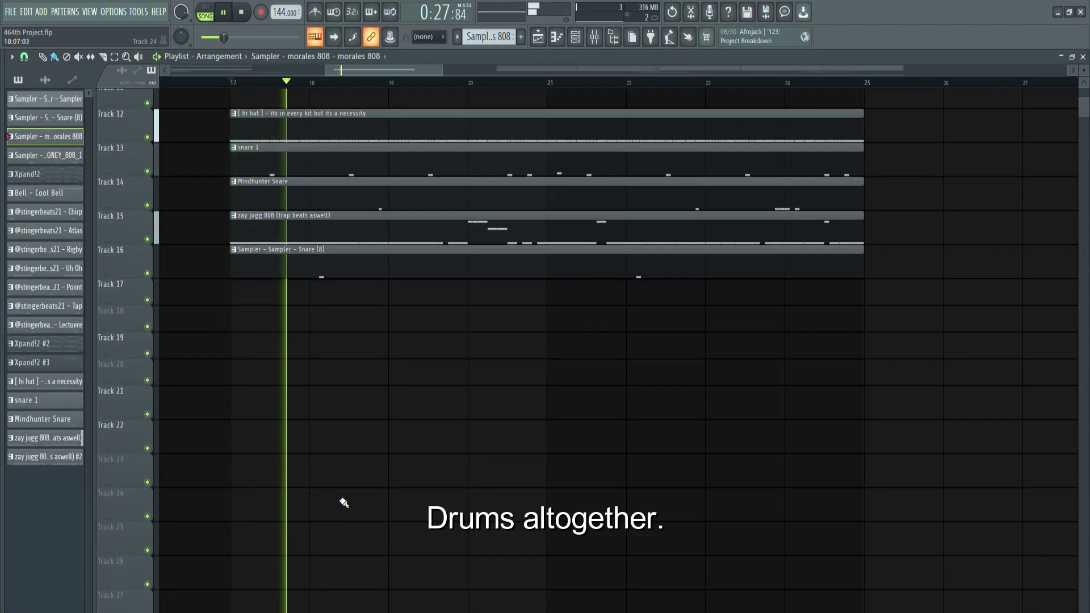